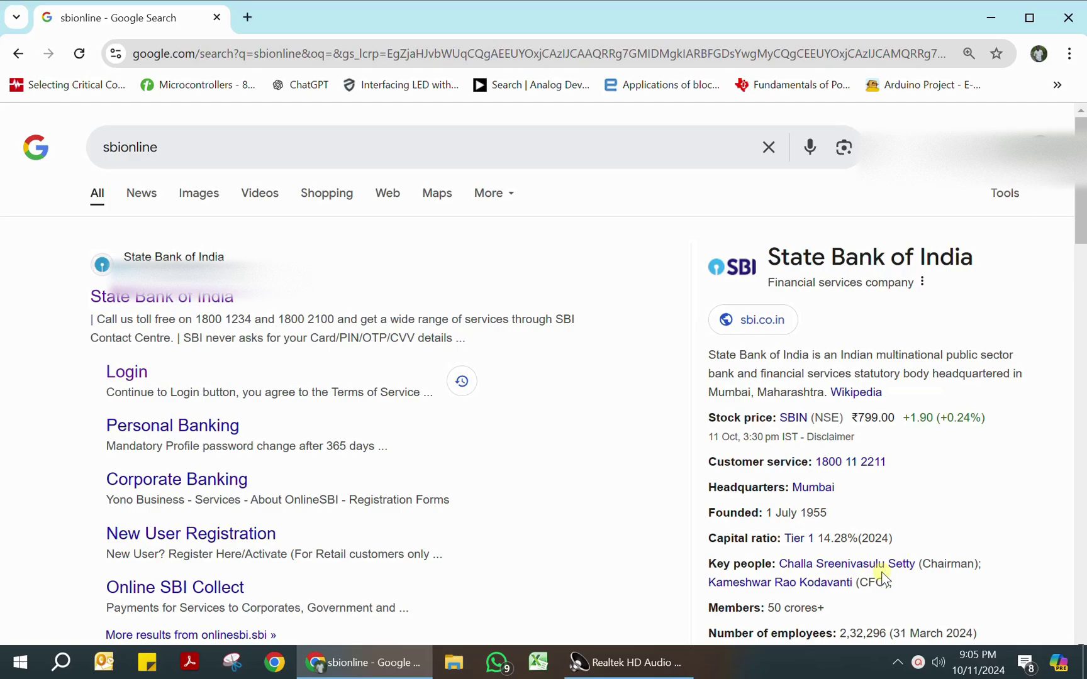
# Log in to OnlineSBI Personal Banking with username, password and captcha.
pyautogui.click(159, 308)
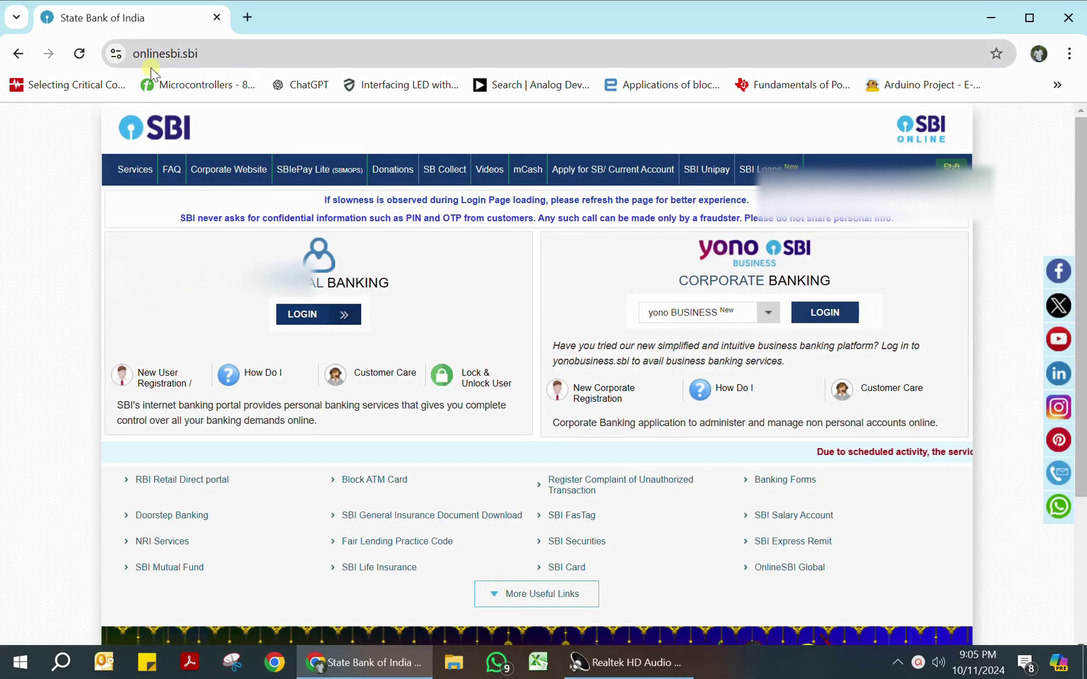
pyautogui.click(311, 314)
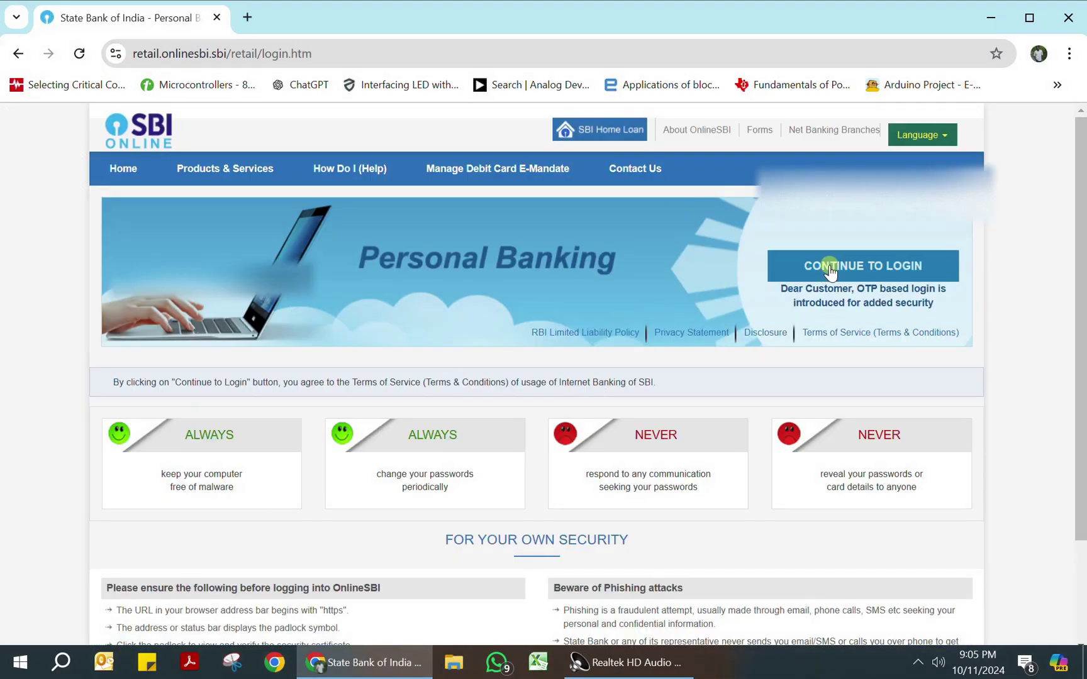
pyautogui.click(830, 267)
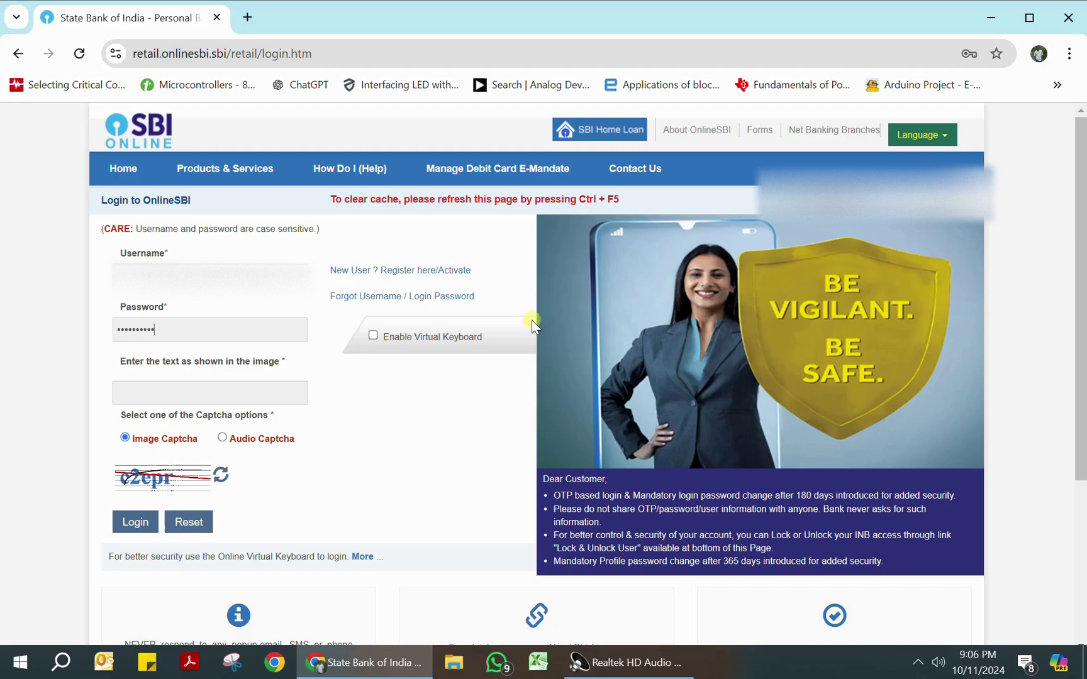
pyautogui.write('123')
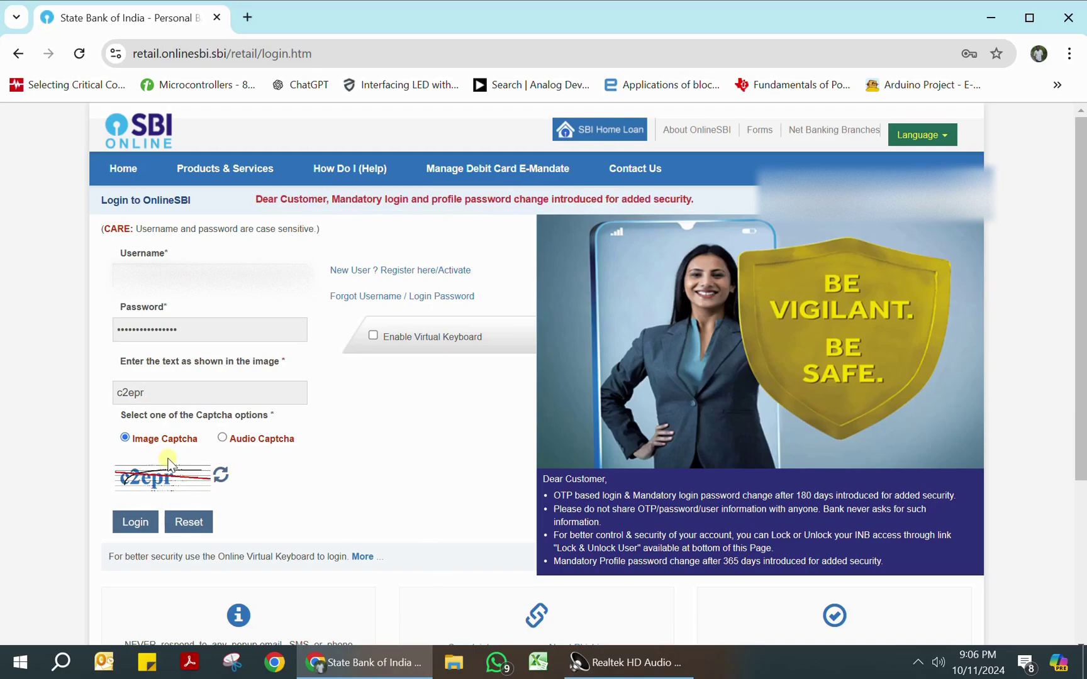
pyautogui.click(133, 523)
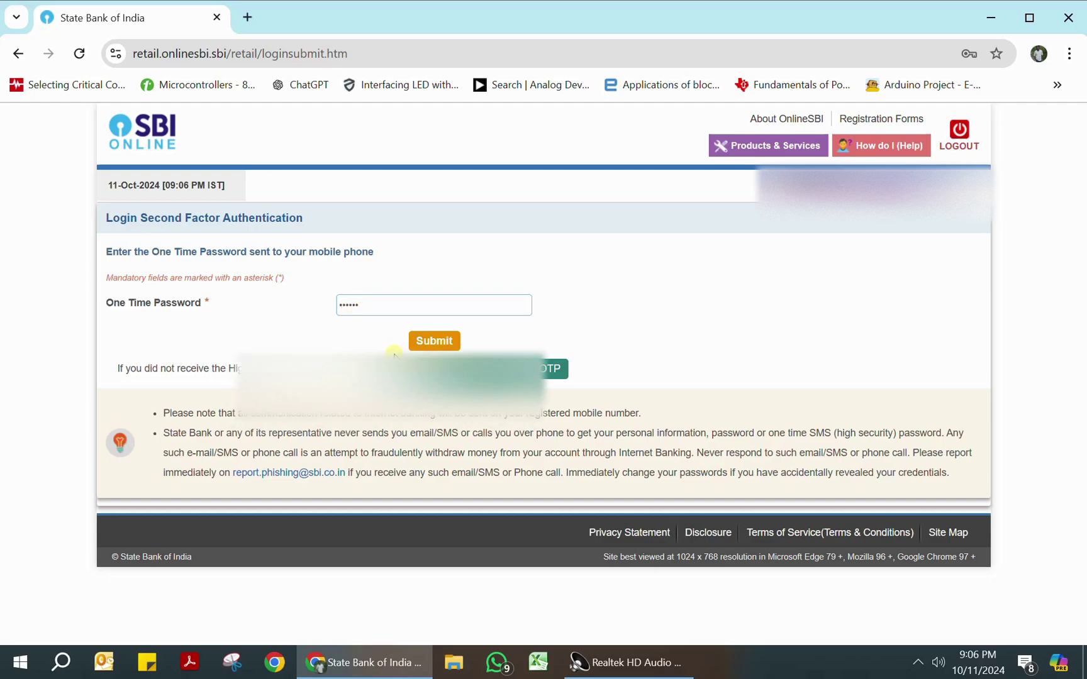
# Submit the OTP, then go from Bill Payments > Pay Bills to the new BillPay platform.
pyautogui.click(419, 342)
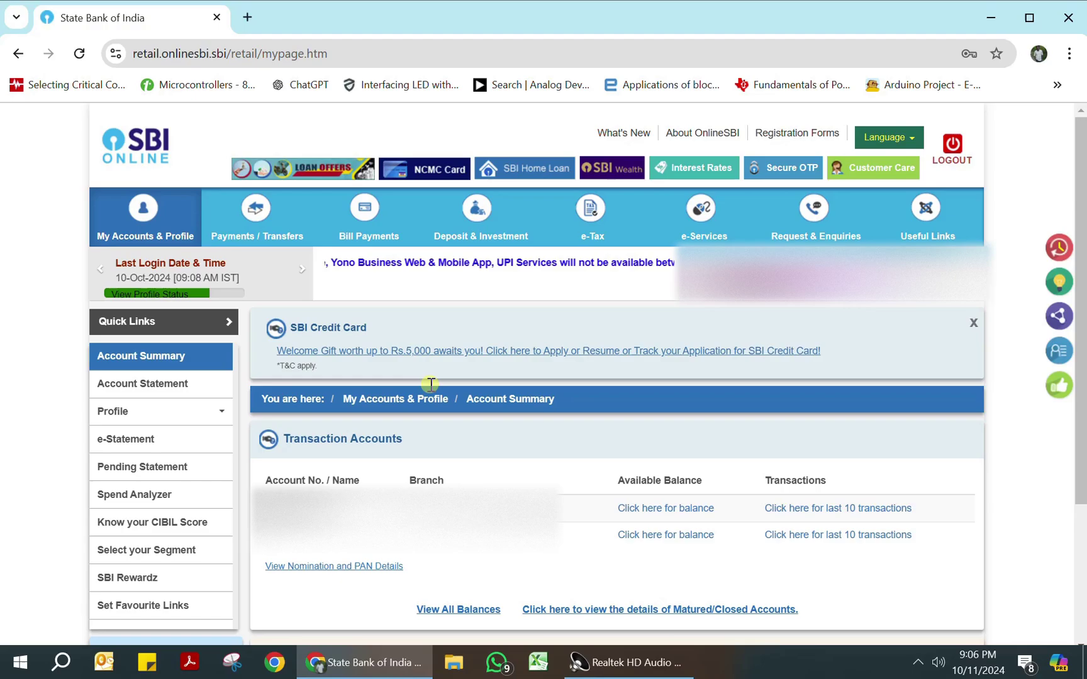
pyautogui.click(377, 206)
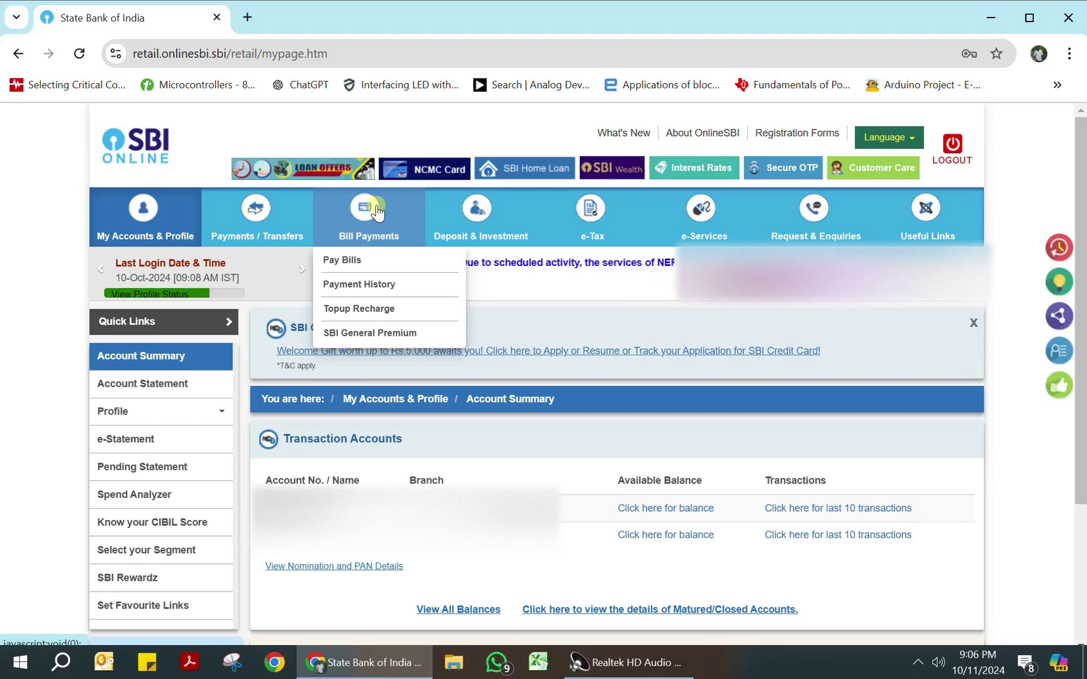
pyautogui.click(354, 261)
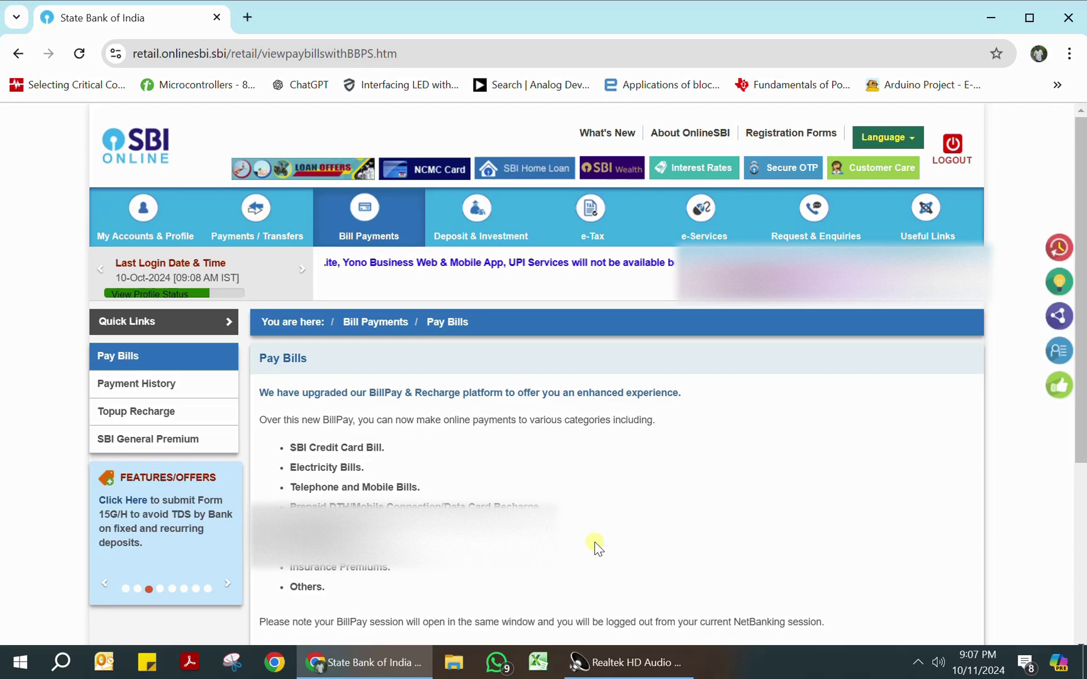
pyautogui.scroll(-3, 594, 544)
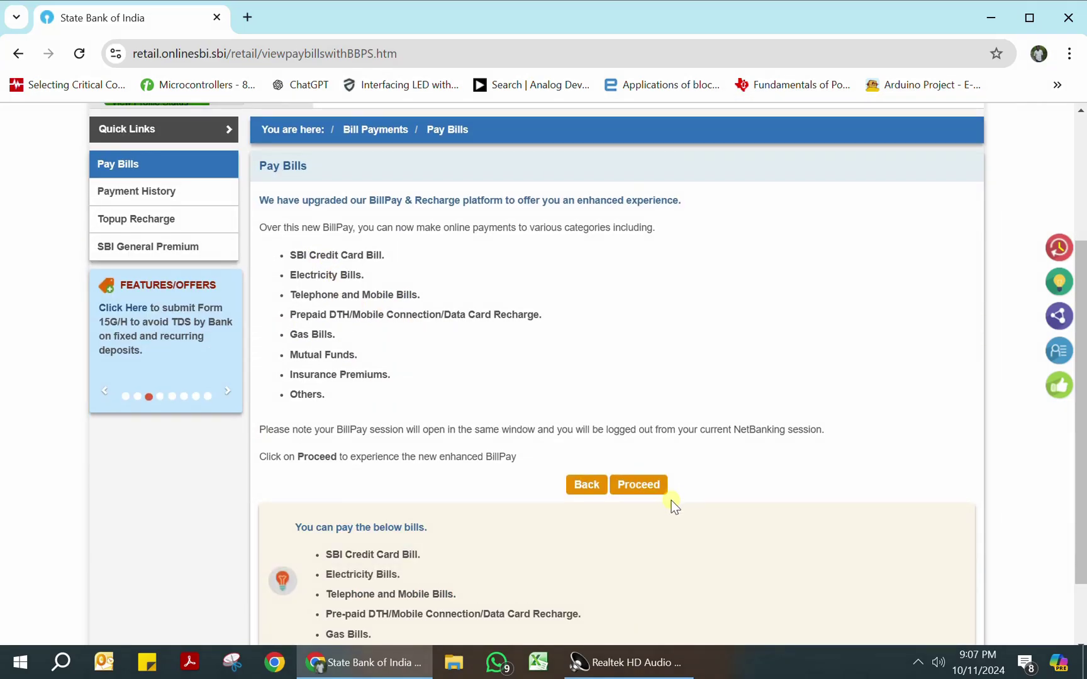
pyautogui.click(648, 491)
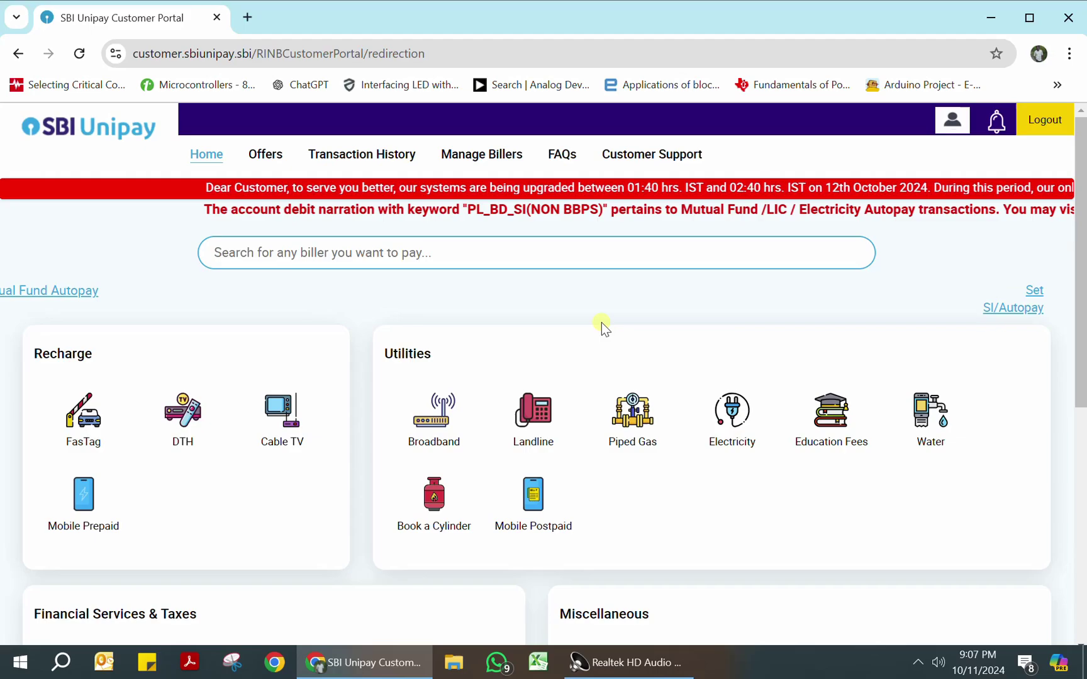
# On Manage Billers, search 'sbi' and open the blank Set SI (Autopay) form.
pyautogui.scroll(-3, 603, 324)
pyautogui.scroll(-3, 651, 358)
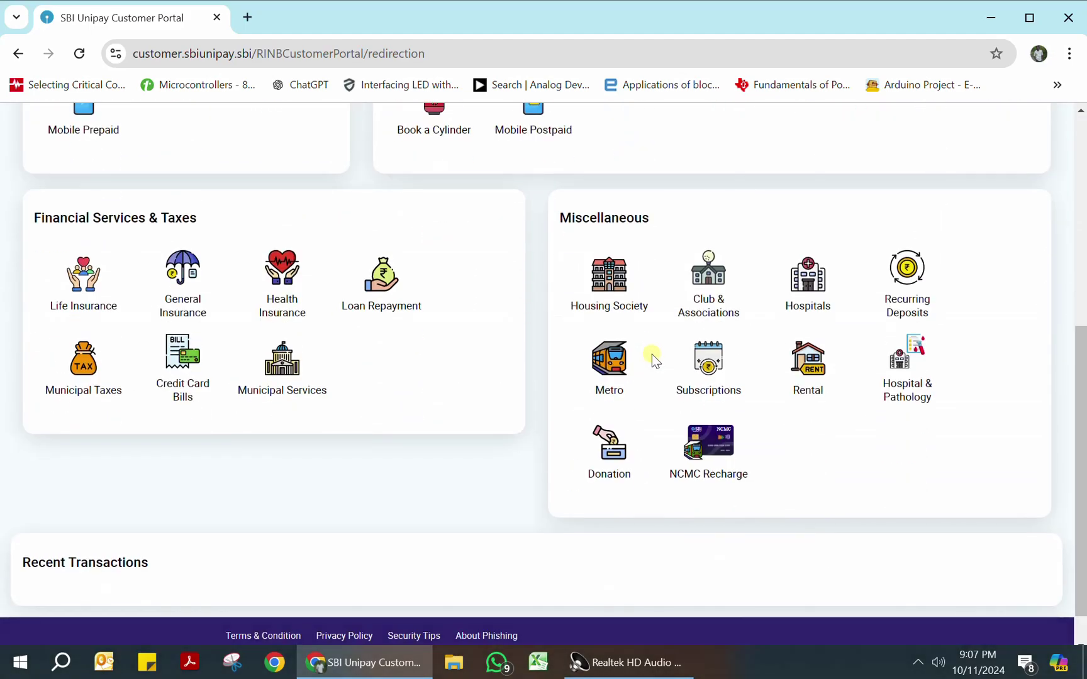
pyautogui.scroll(6, 668, 415)
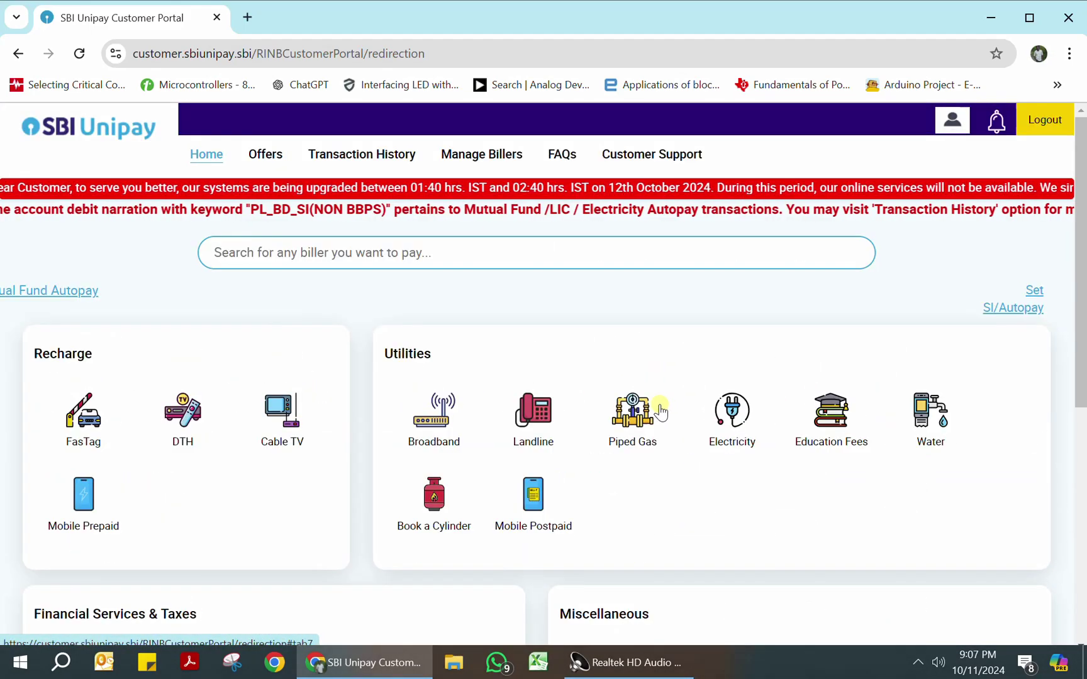
pyautogui.click(472, 157)
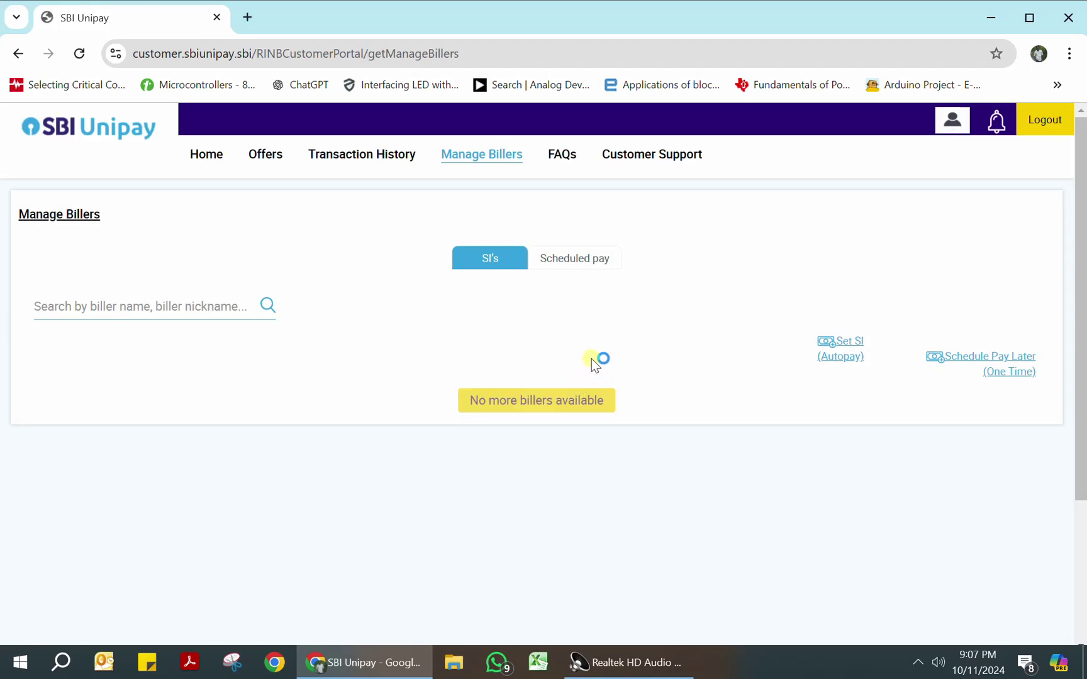
pyautogui.click(44, 313)
pyautogui.write('sbi')
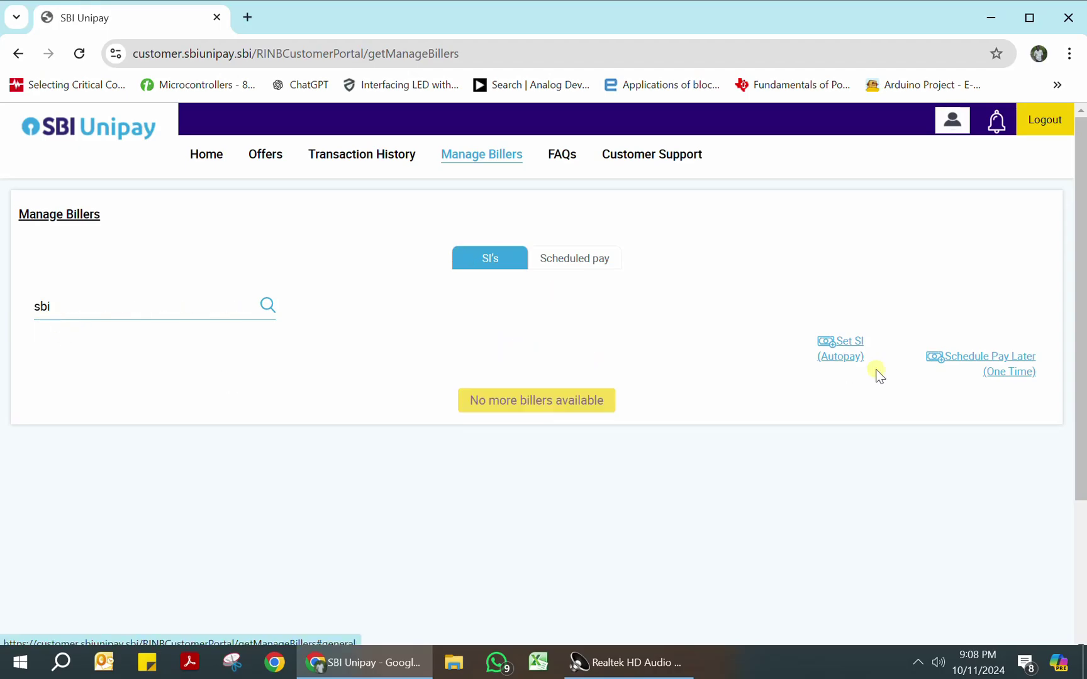
pyautogui.click(857, 354)
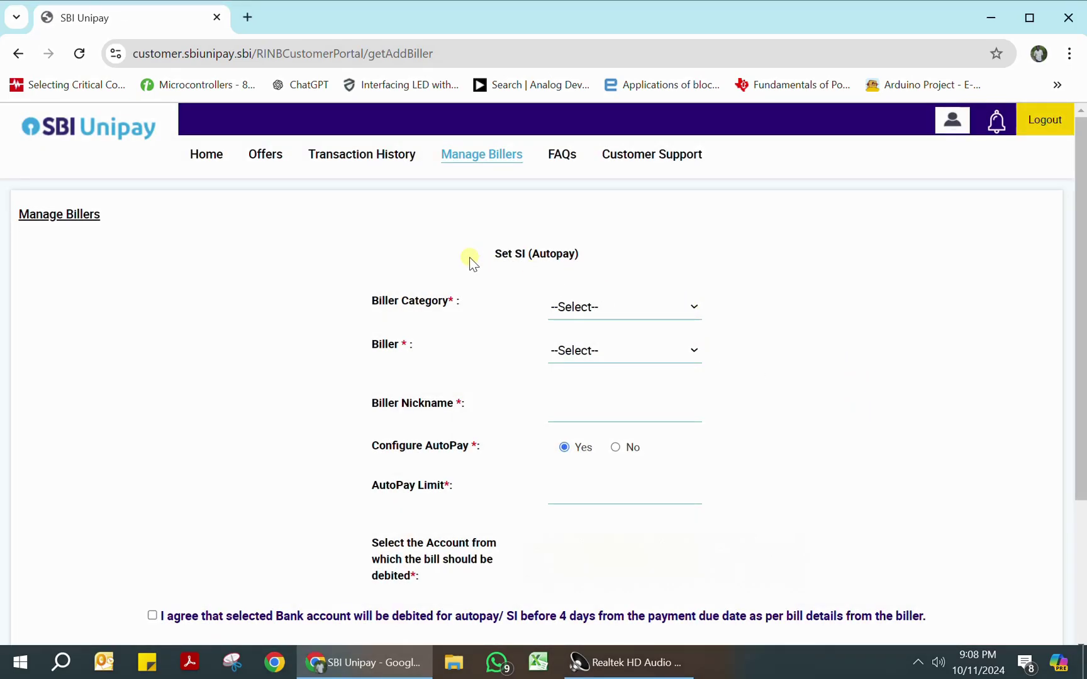
# Select Mutual Fund as biller category and SBI Mutual Fund as biller.
pyautogui.click(695, 306)
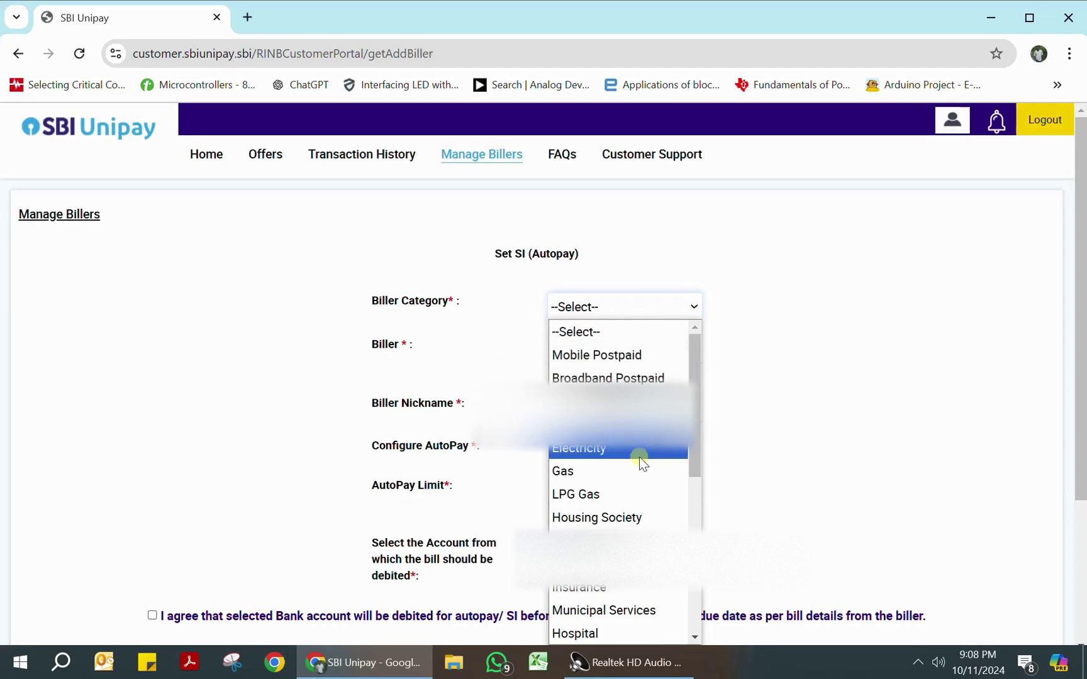
pyautogui.scroll(-5, 639, 457)
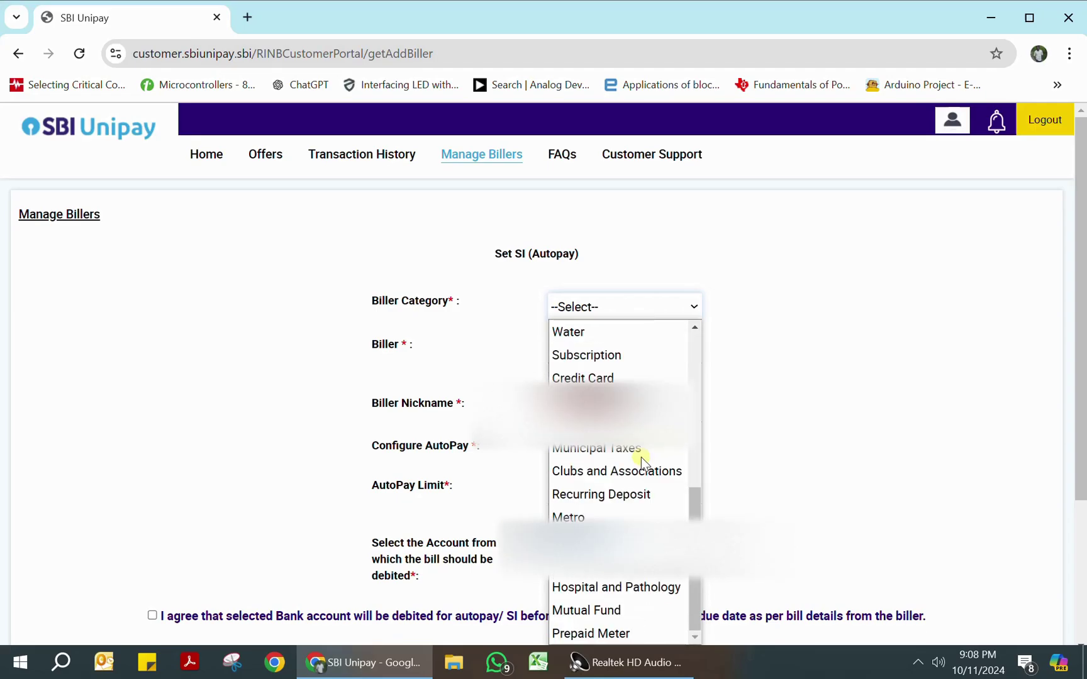
pyautogui.click(596, 610)
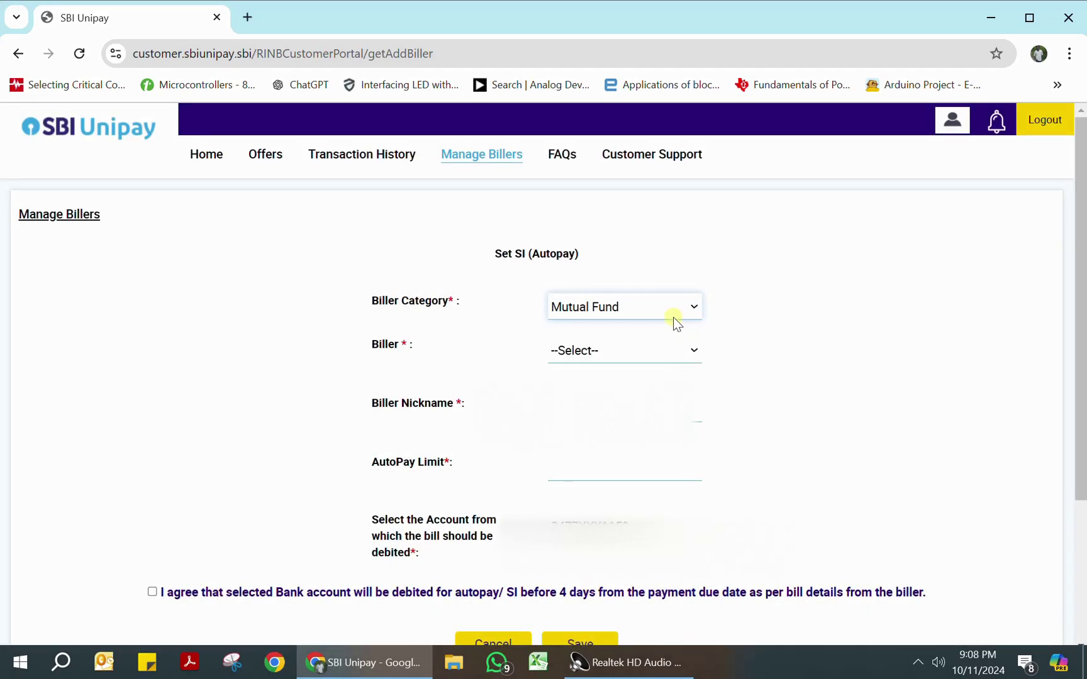
pyautogui.click(691, 352)
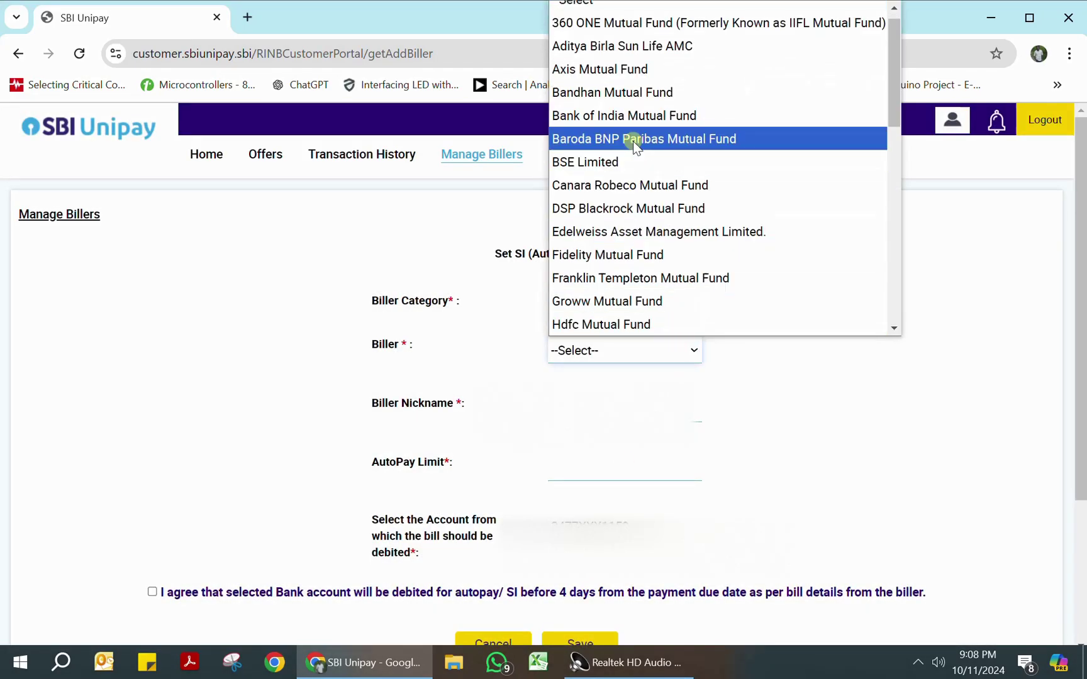
pyautogui.scroll(-10, 645, 260)
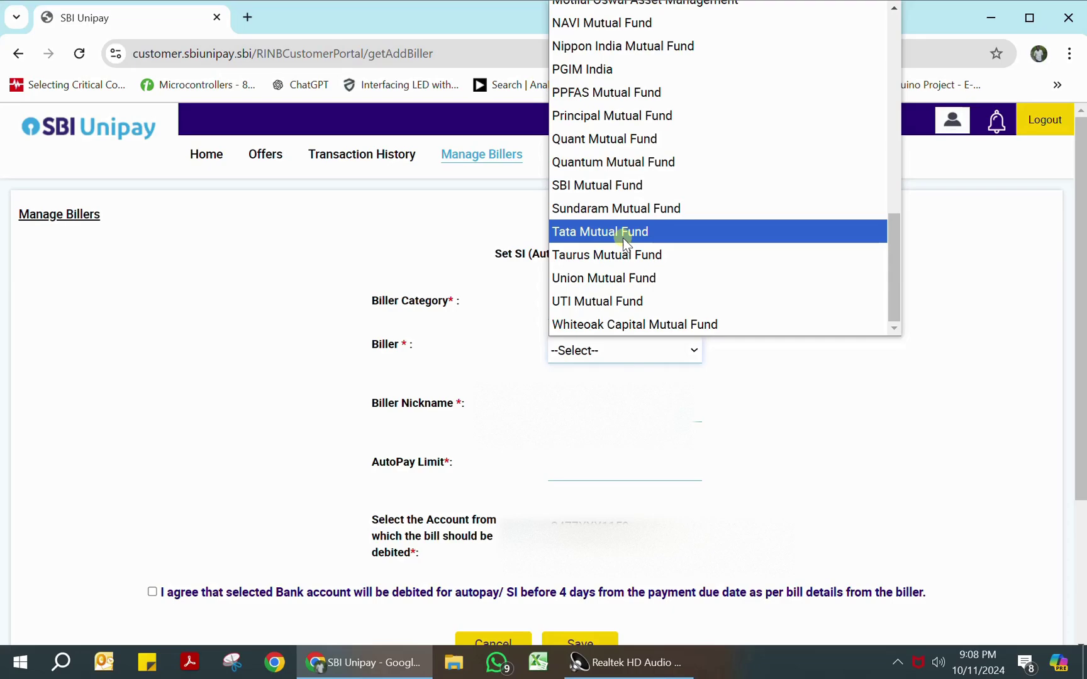
pyautogui.click(625, 186)
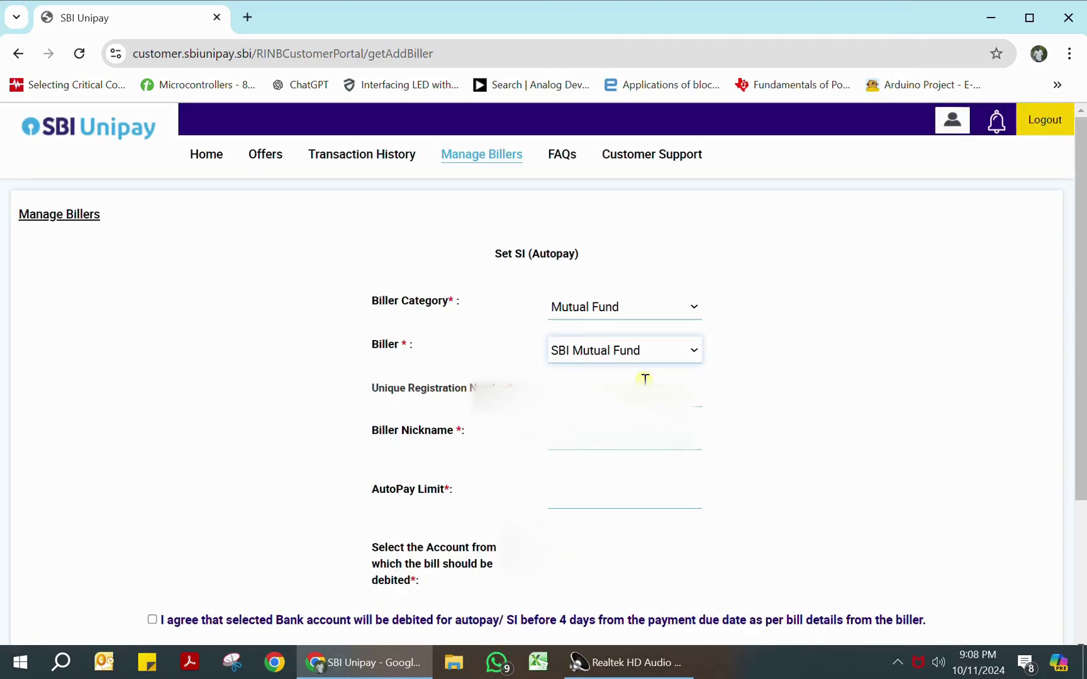
# Leave registration number and limit empty, accept the autopay debit agreement, and log out.
pyautogui.press('Tab')
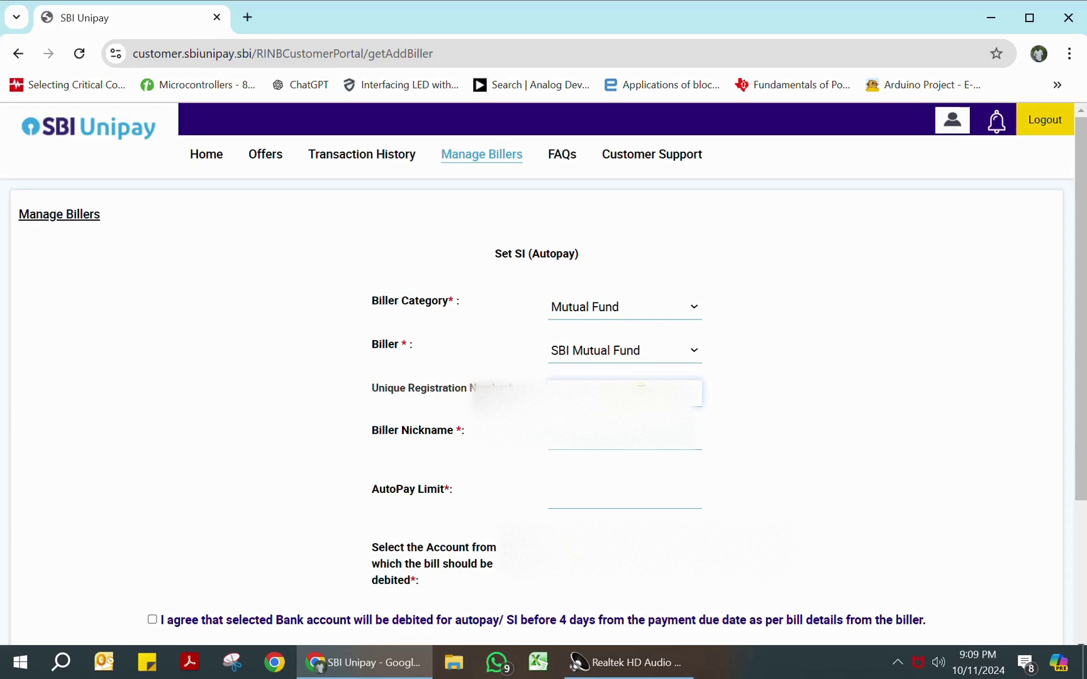
pyautogui.click(574, 493)
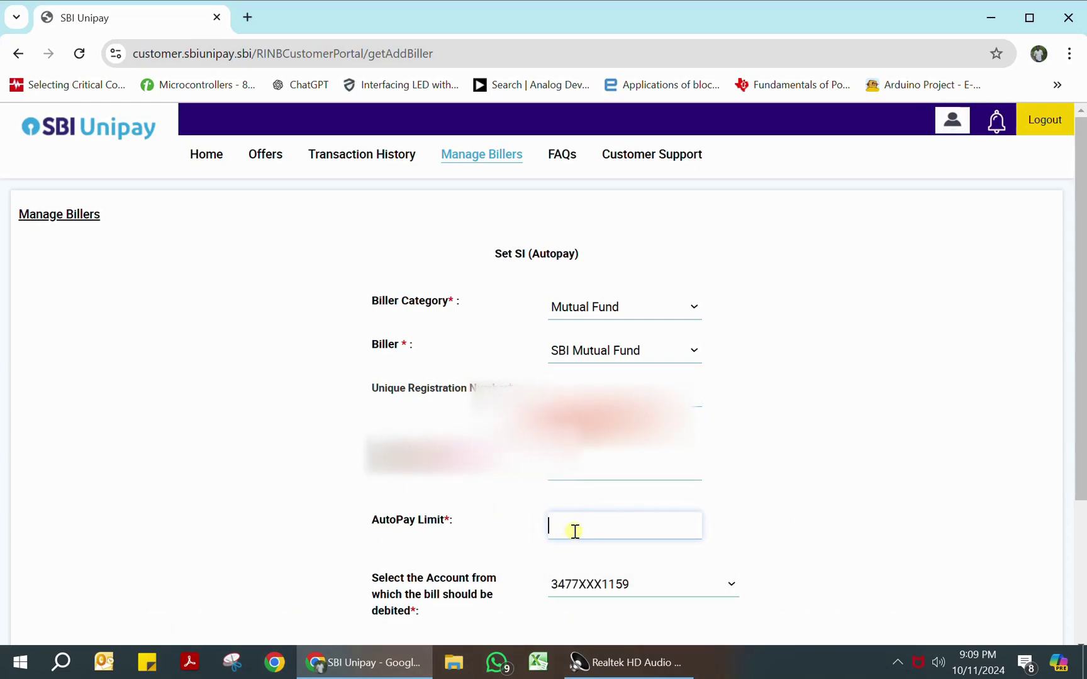
pyautogui.click(574, 470)
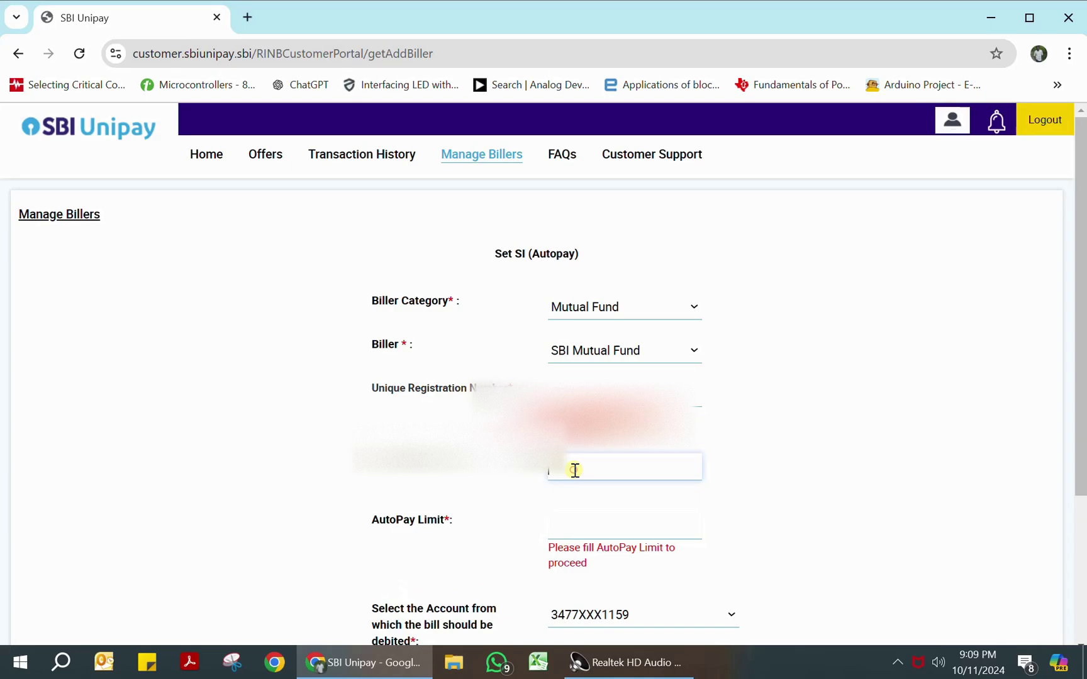
pyautogui.scroll(-3, 576, 472)
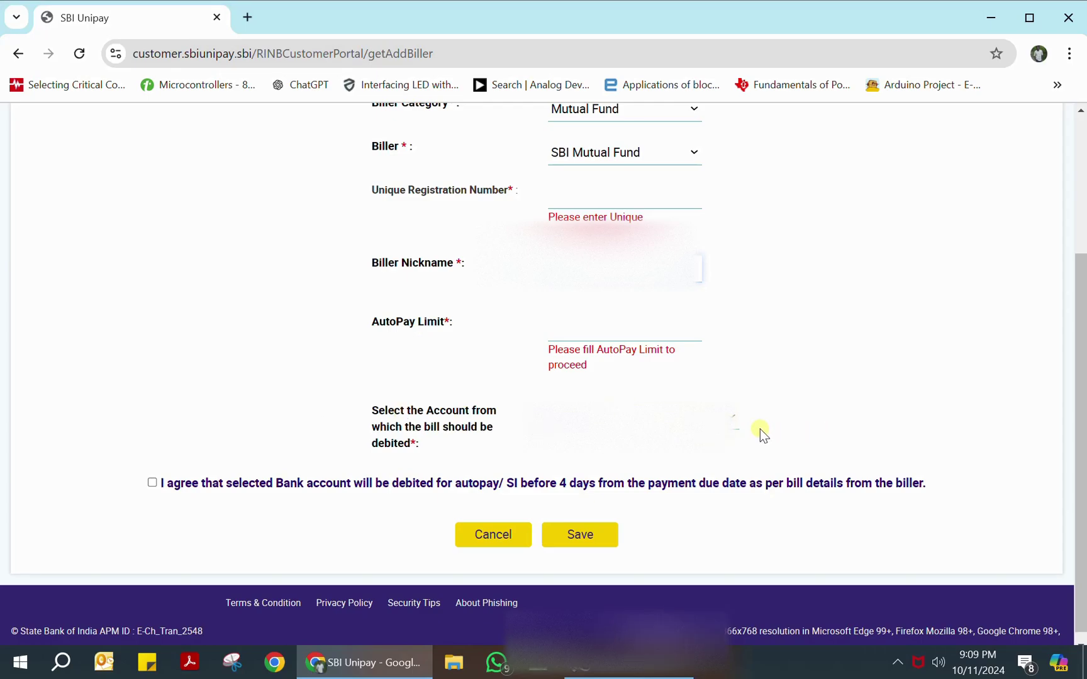
pyautogui.click(729, 420)
pyautogui.click(629, 459)
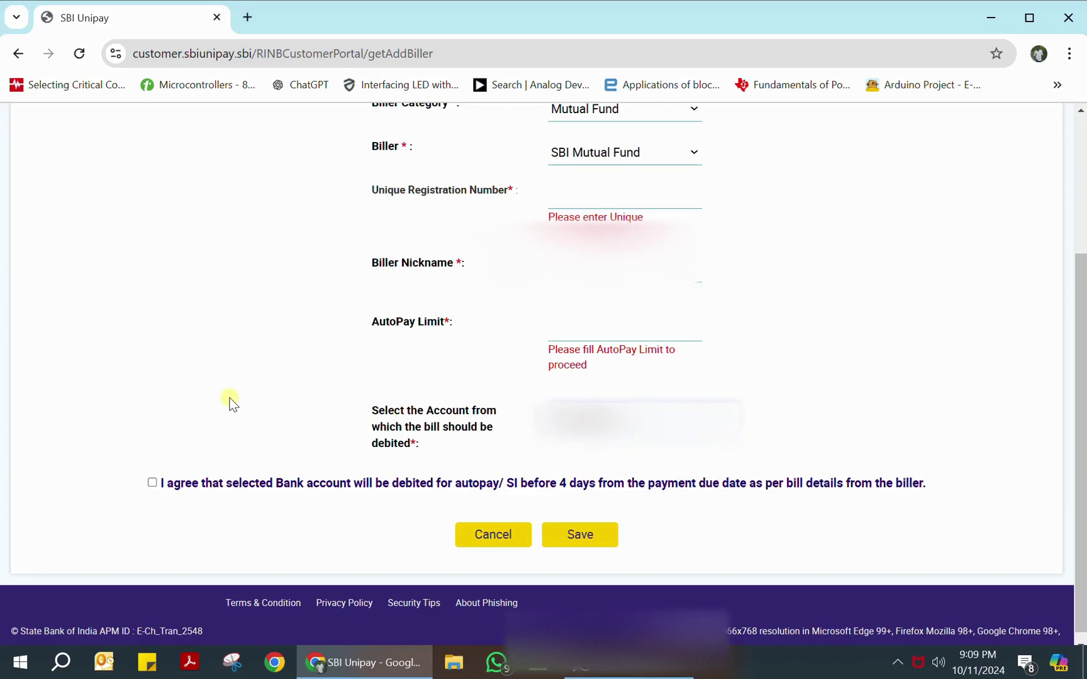
pyautogui.click(148, 484)
pyautogui.scroll(3, 754, 522)
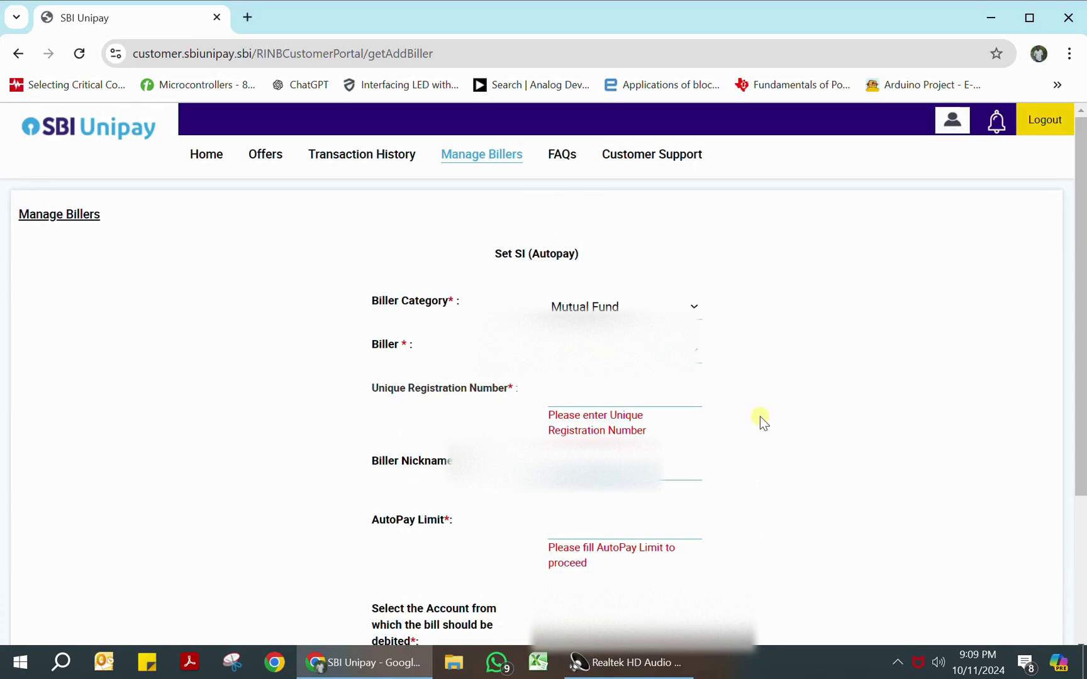
pyautogui.click(1042, 120)
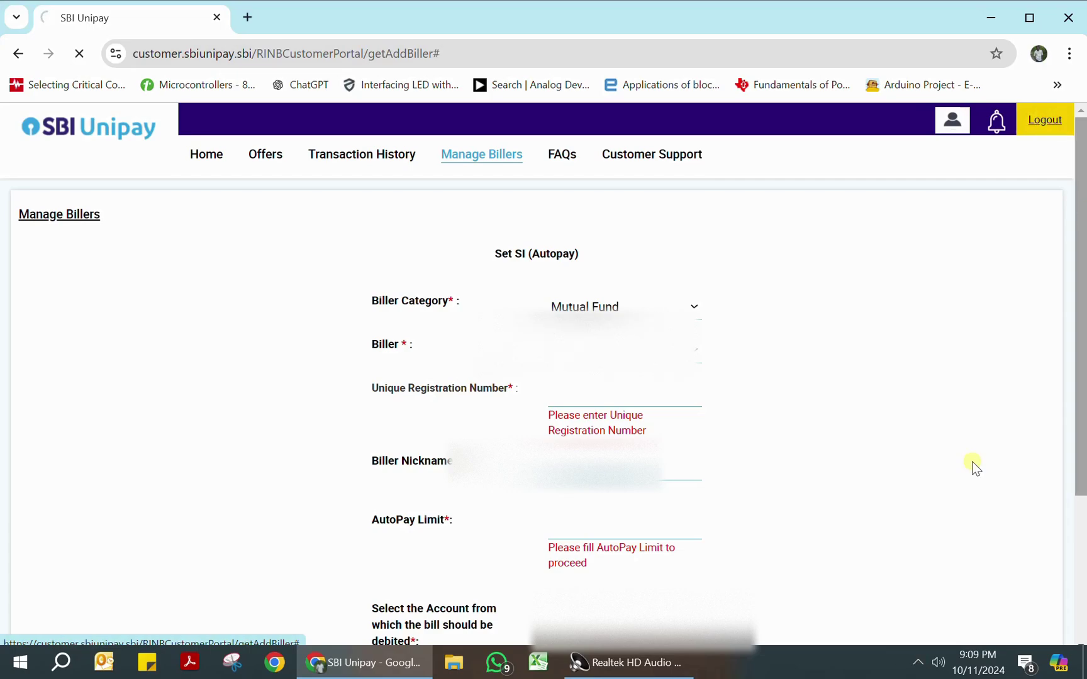